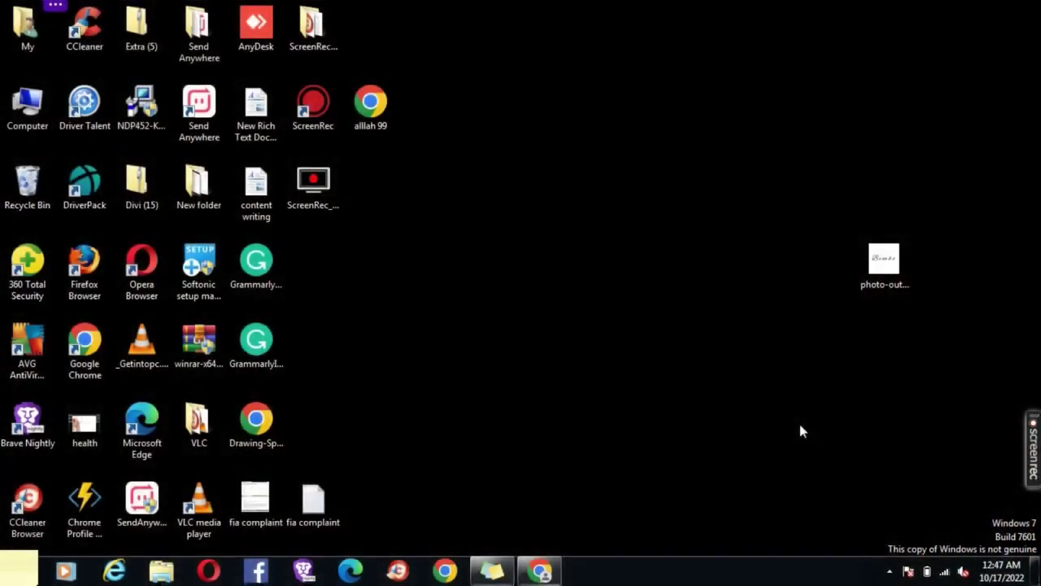
pyautogui.click(539, 570)
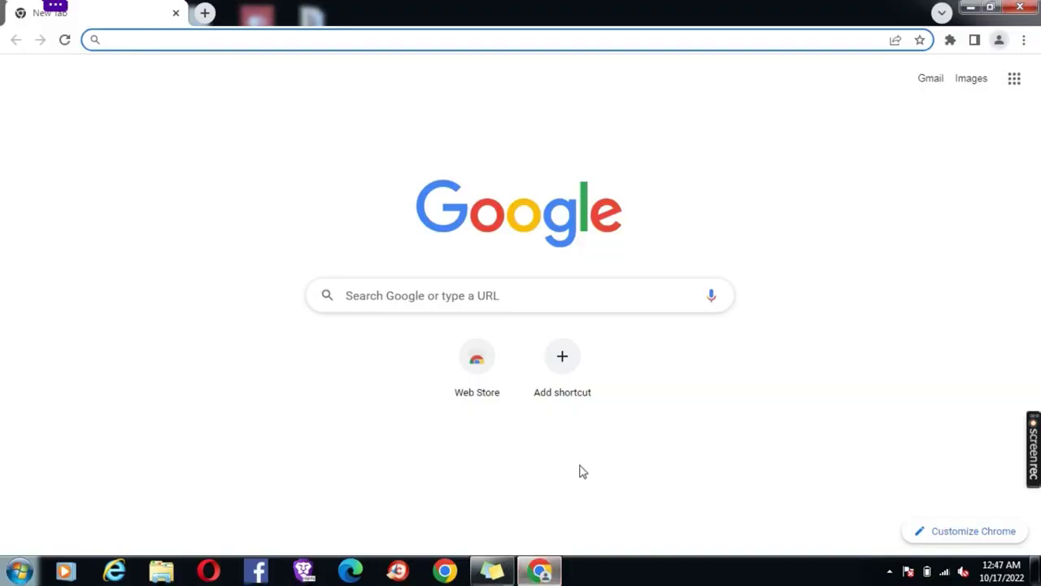
pyautogui.write('www')
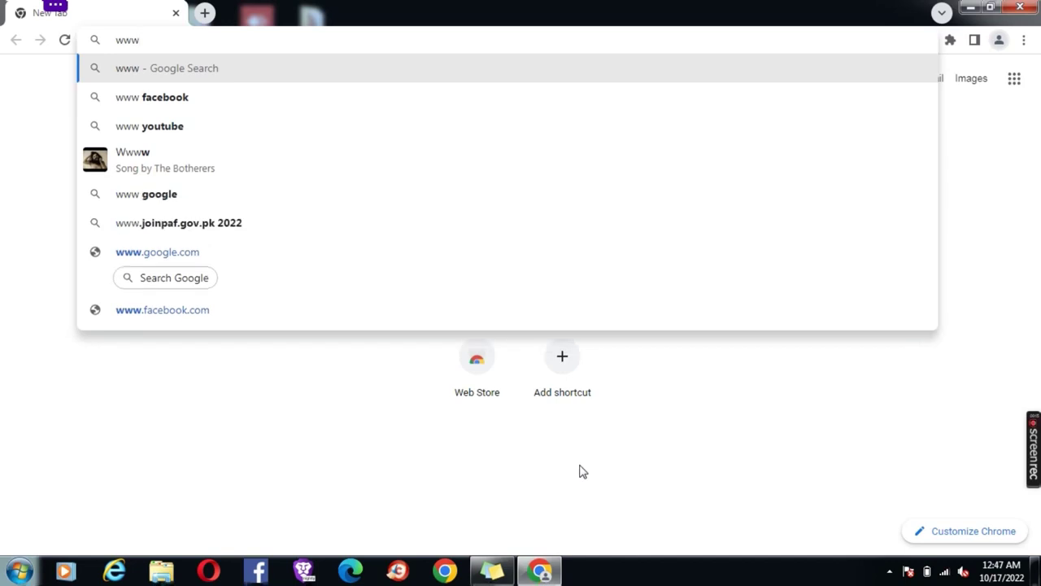
pyautogui.write('.gmail.com')
pyautogui.press('Return')
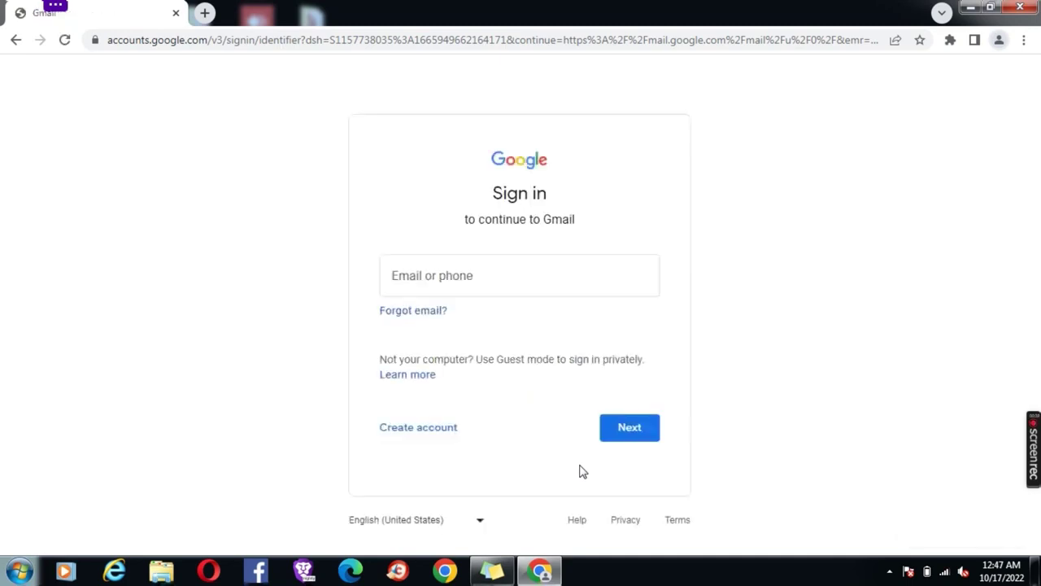
# Step: Start creating a new Google Account for personal use
pyautogui.click(417, 427)
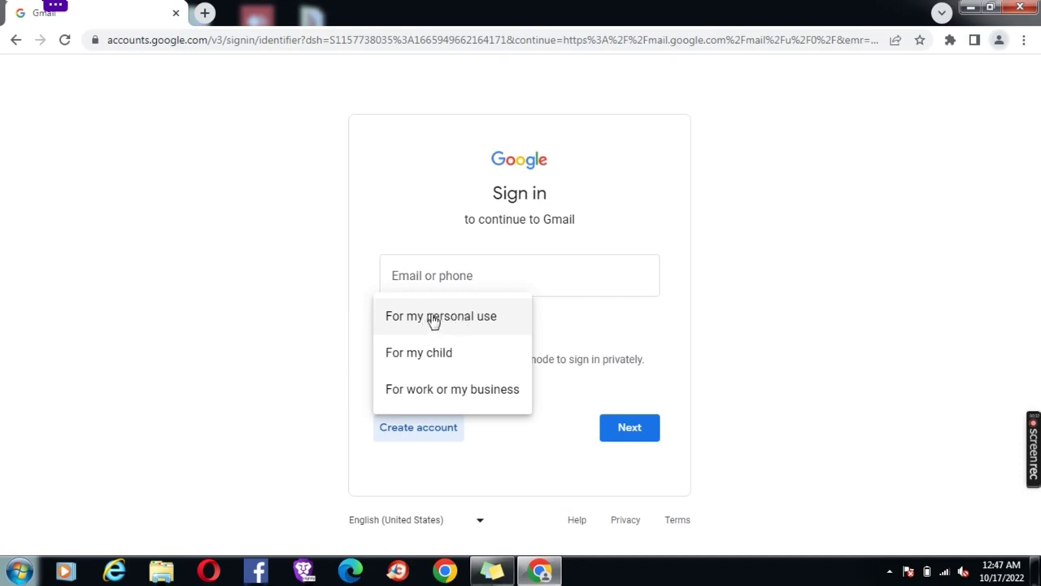
pyautogui.click(434, 319)
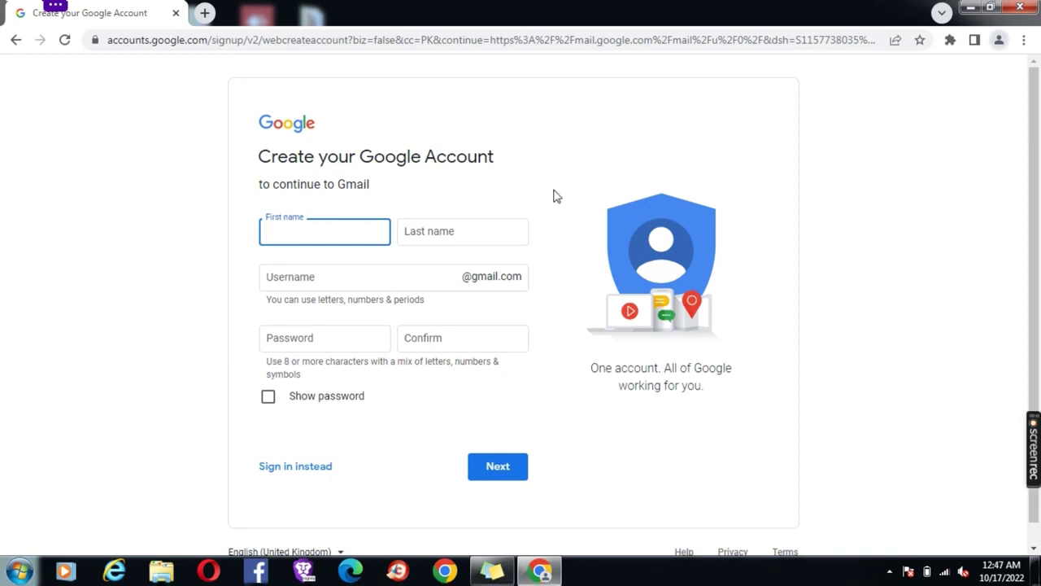
# Step: Enter the first and last name and a username, adding digits until it is available
pyautogui.click(434, 230)
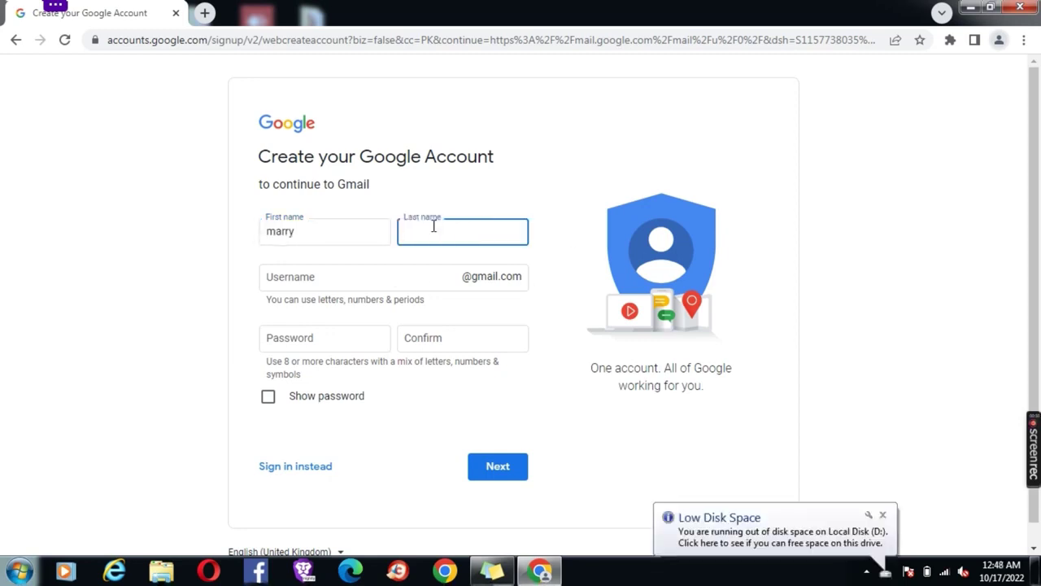
pyautogui.click(334, 280)
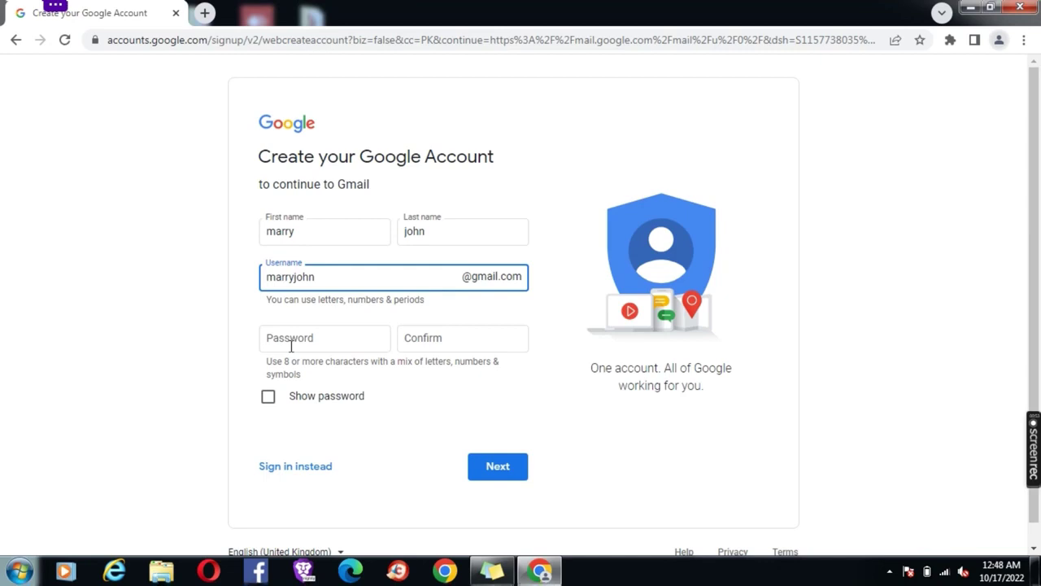
pyautogui.click(312, 329)
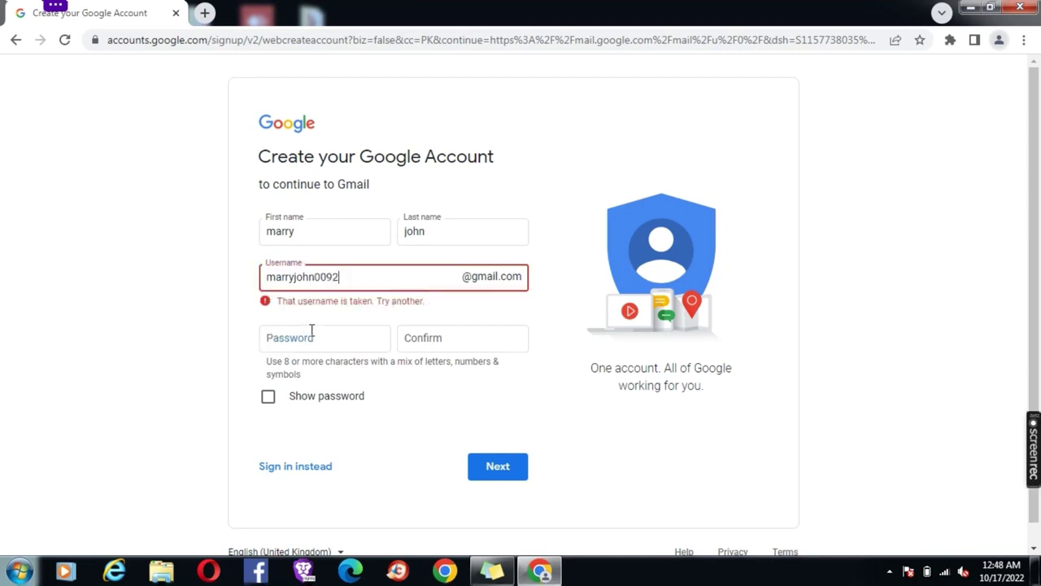
pyautogui.click(312, 330)
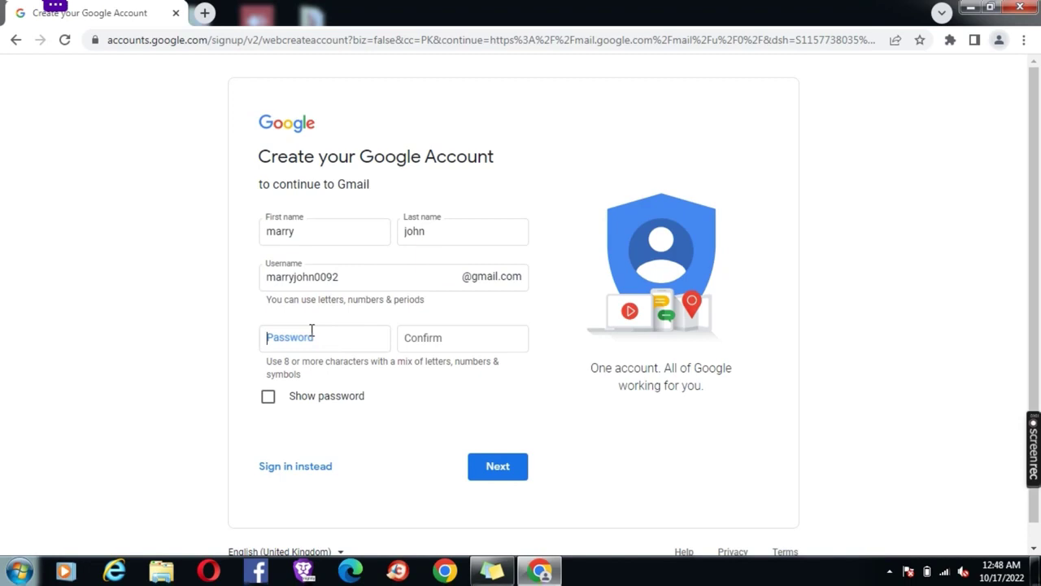
pyautogui.click(341, 276)
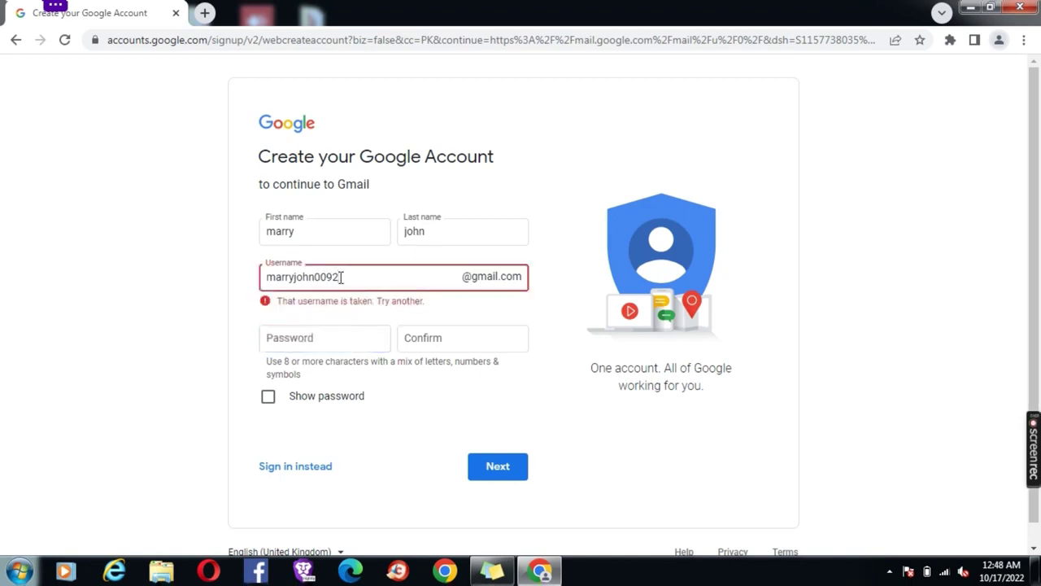
pyautogui.write('1')
# Step: Enter and confirm the account password, then submit the form
pyautogui.click(330, 343)
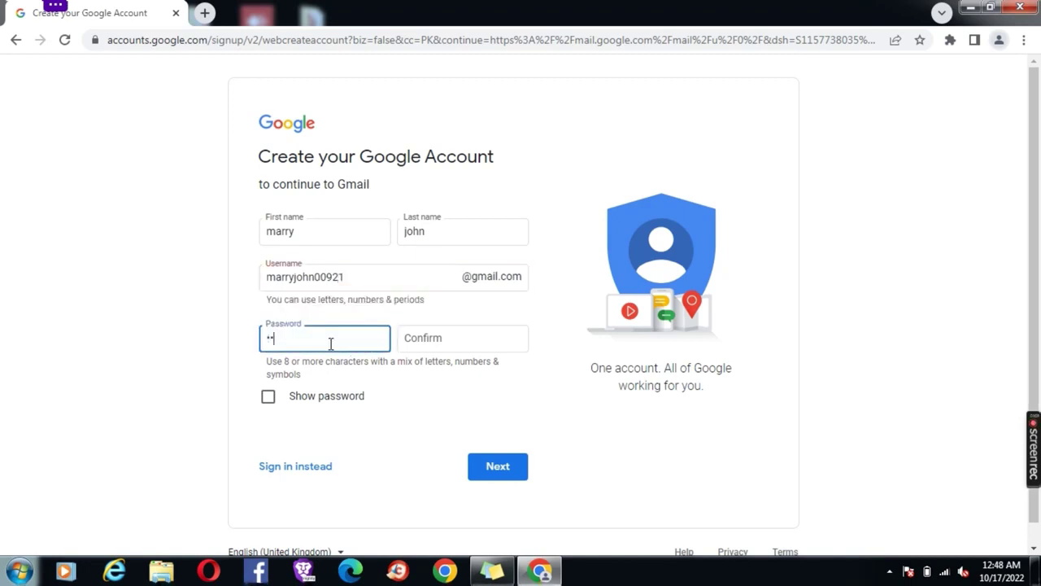
pyautogui.click(455, 337)
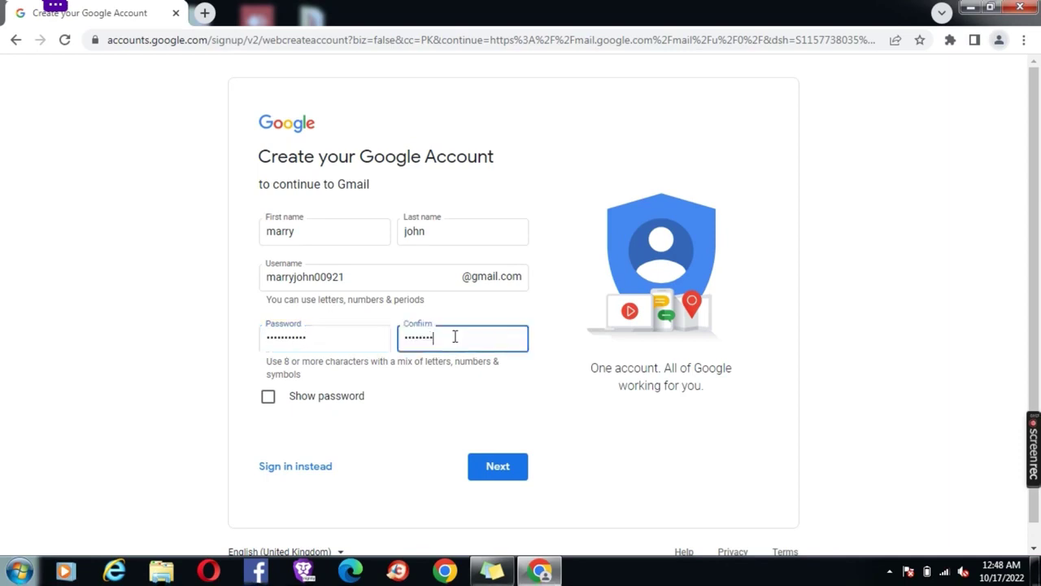
pyautogui.click(484, 465)
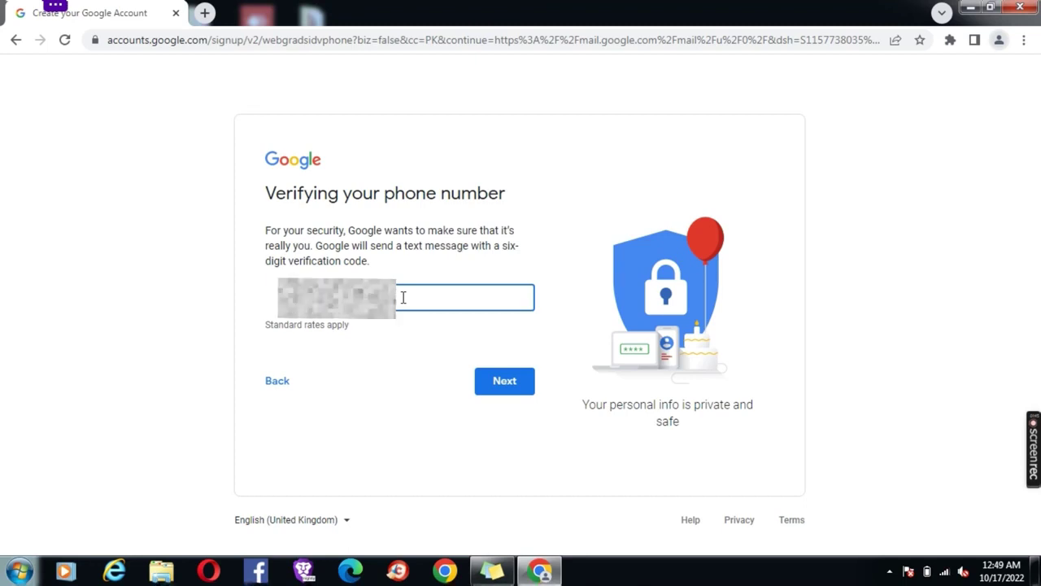
# Step: Paste the phone number, request the text code, and verify with the six-digit code
pyautogui.hotkey('ctrl', 'v')
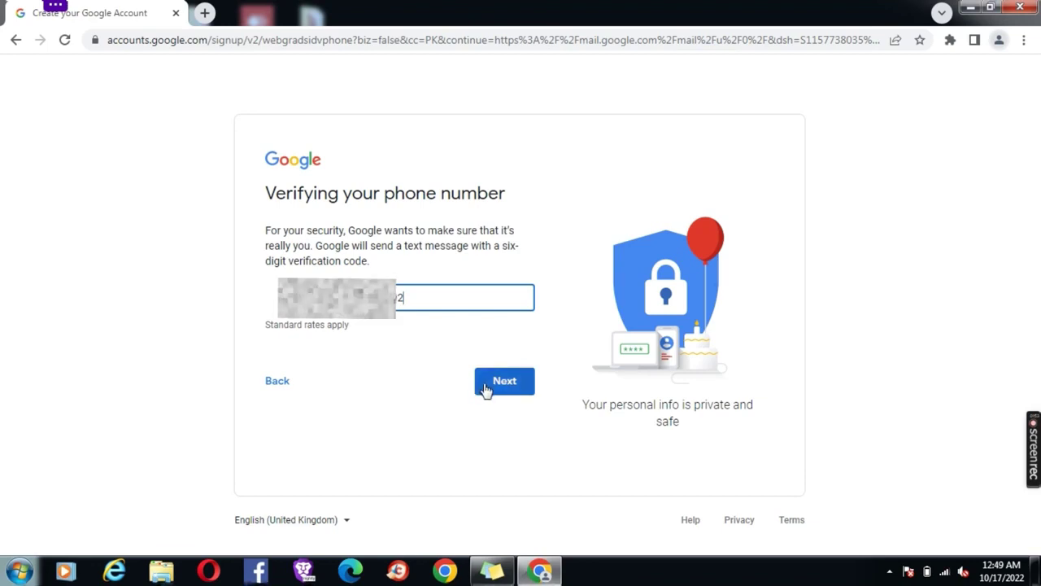
pyautogui.click(489, 390)
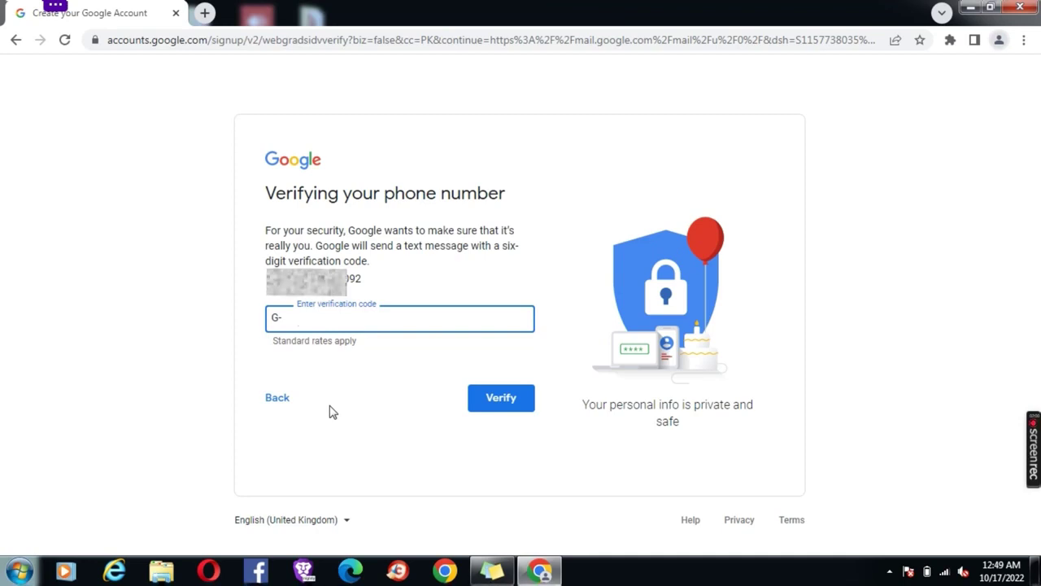
pyautogui.hotkey('ctrl', 'v')
pyautogui.click(507, 401)
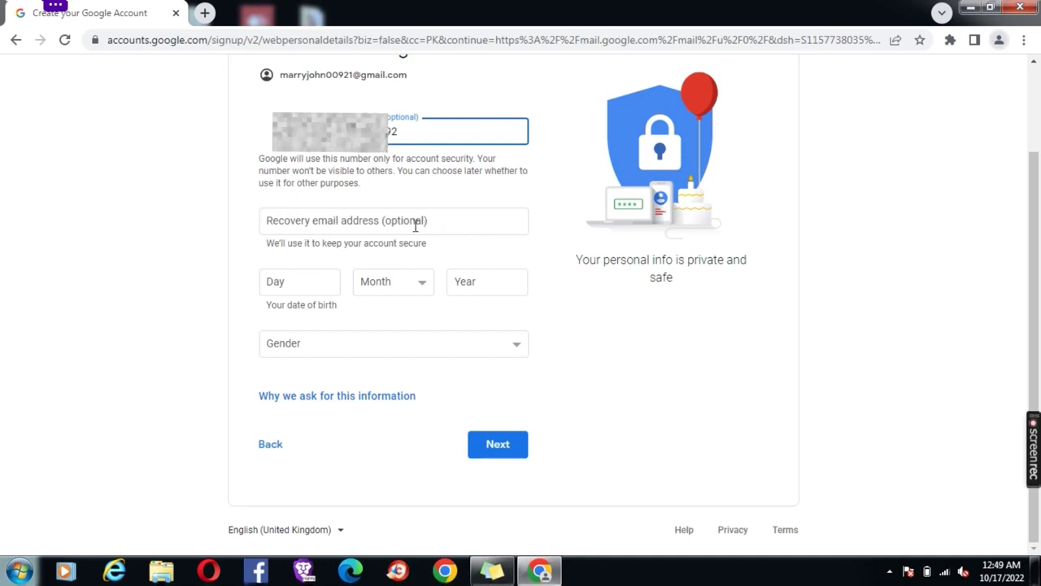
pyautogui.click(308, 225)
pyautogui.click(302, 281)
pyautogui.write('07')
pyautogui.click(393, 282)
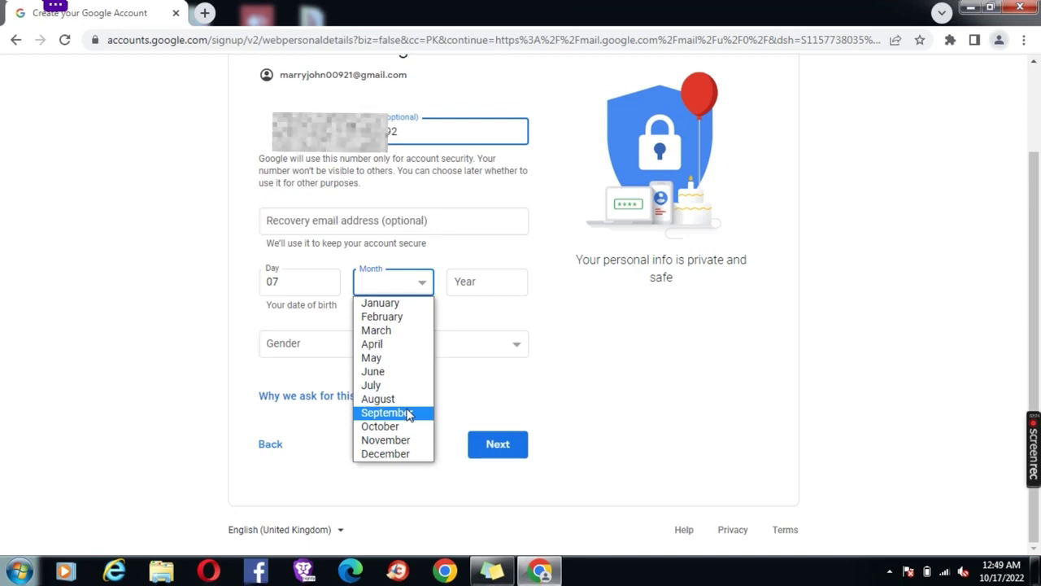
pyautogui.click(408, 413)
pyautogui.click(470, 286)
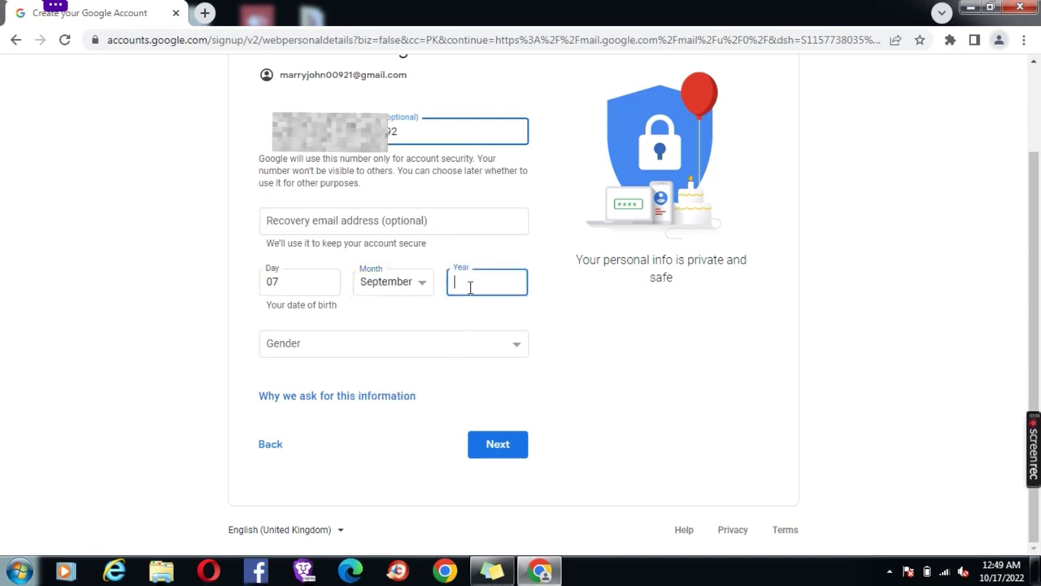
pyautogui.write('2001')
pyautogui.click(342, 344)
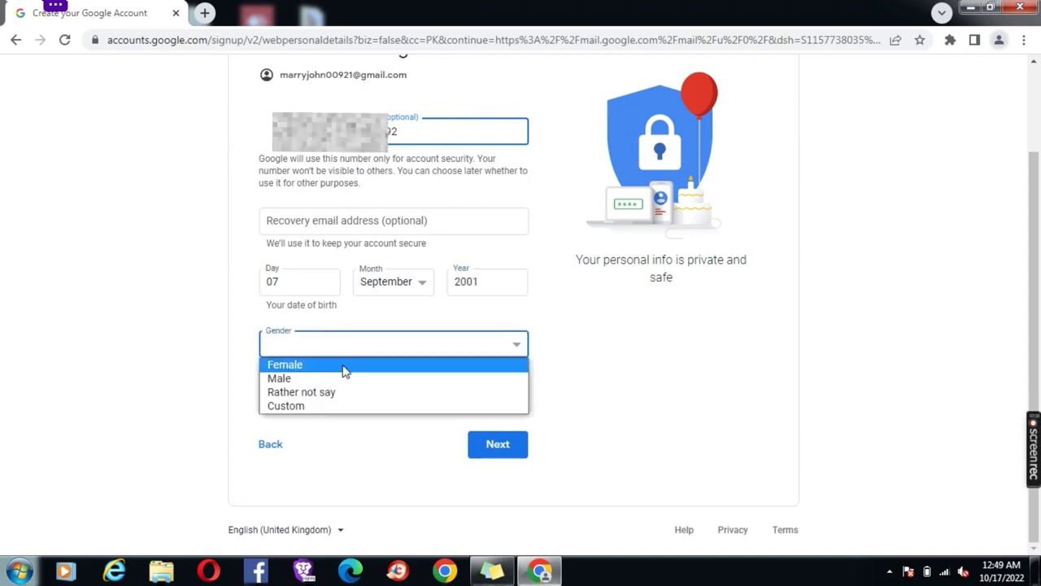
pyautogui.click(345, 371)
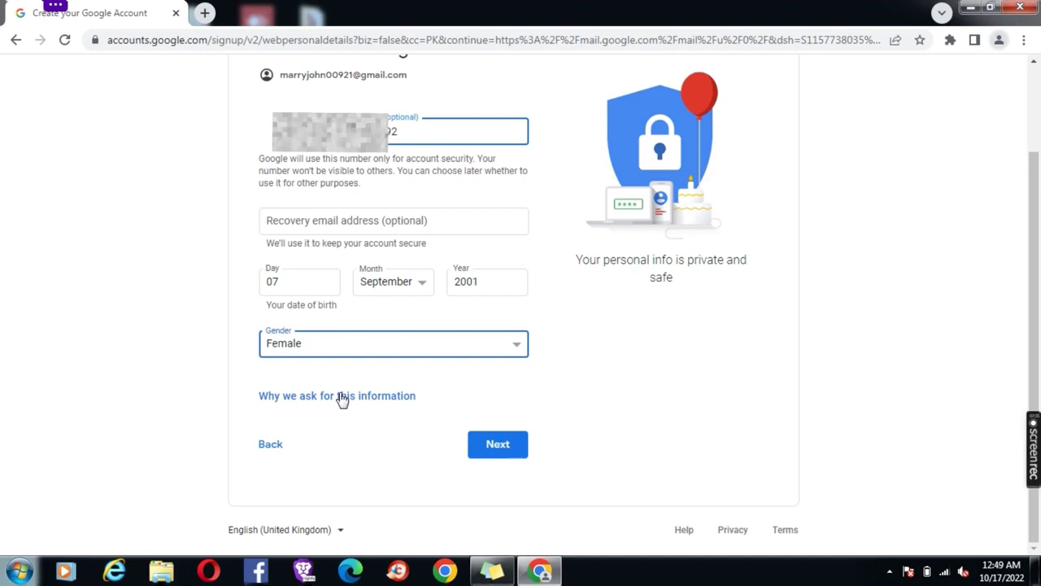
pyautogui.click(494, 454)
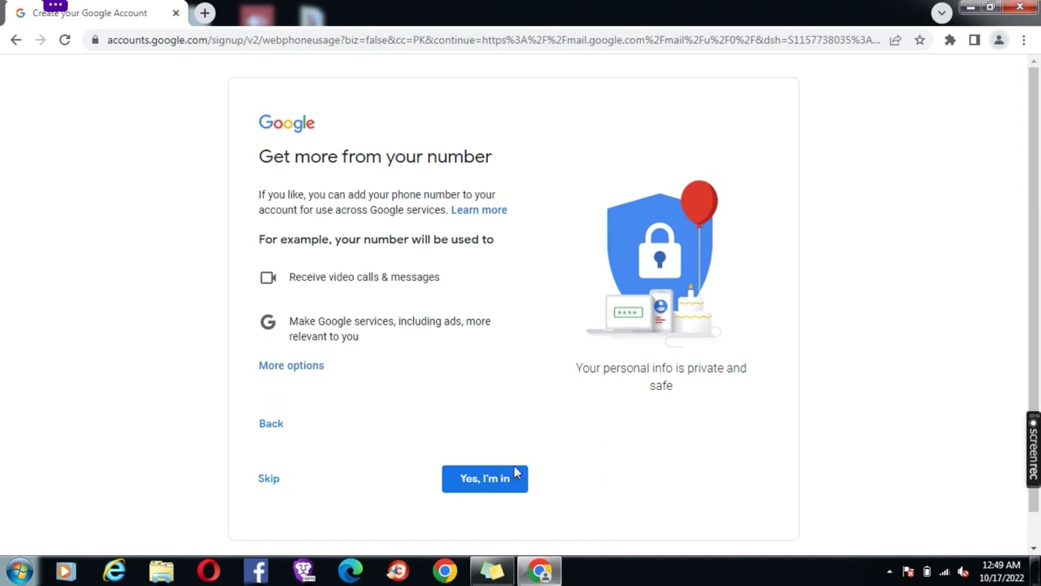
# Step: Accept 'Yes, I'm in' to use the phone number across Google services
pyautogui.click(496, 480)
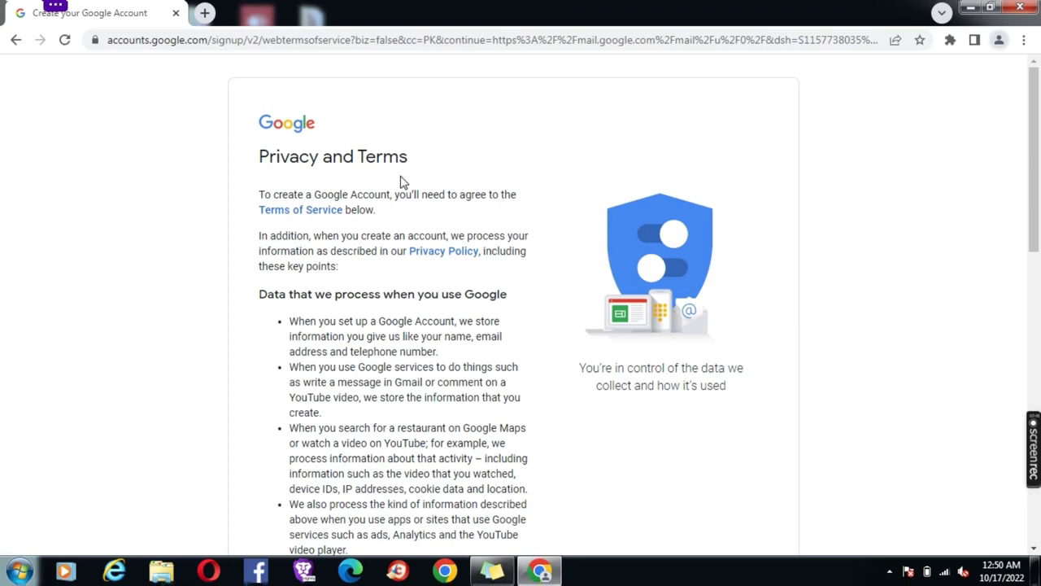
# Step: Scroll through the Privacy and Terms text to review it
pyautogui.scroll(-3, 393, 191)
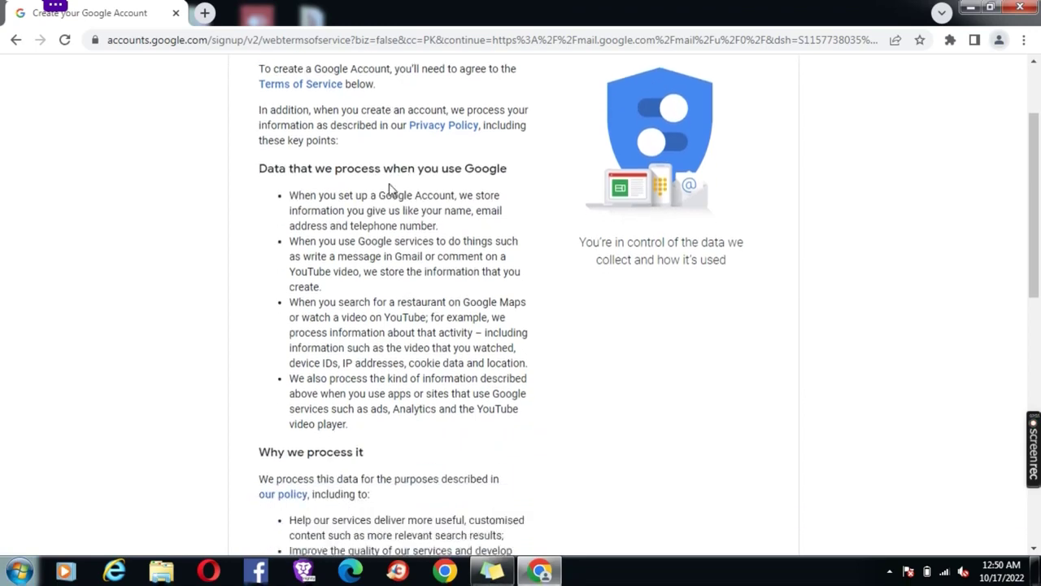
pyautogui.scroll(-2, 392, 200)
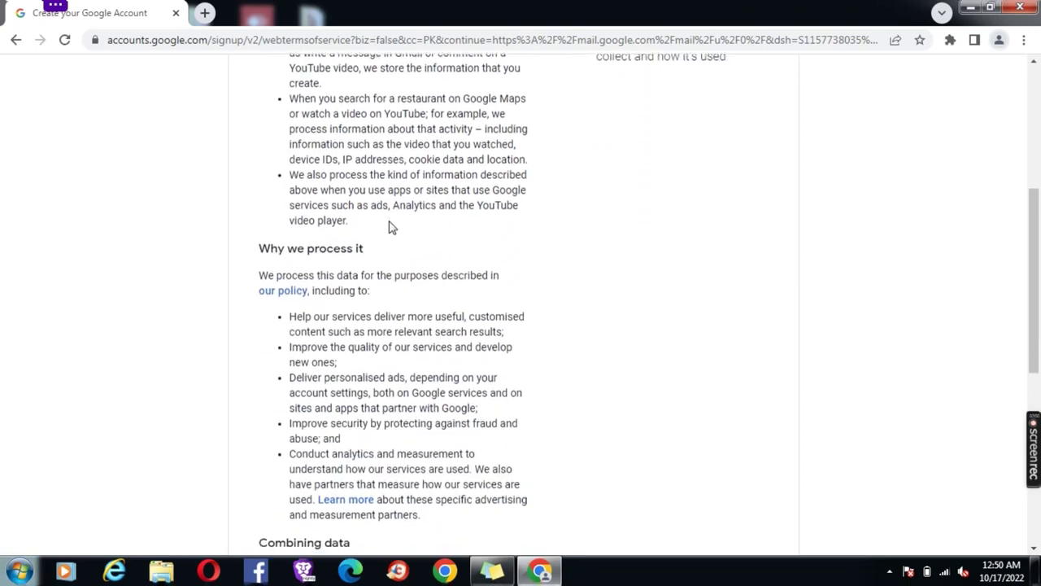
pyautogui.scroll(3, 393, 225)
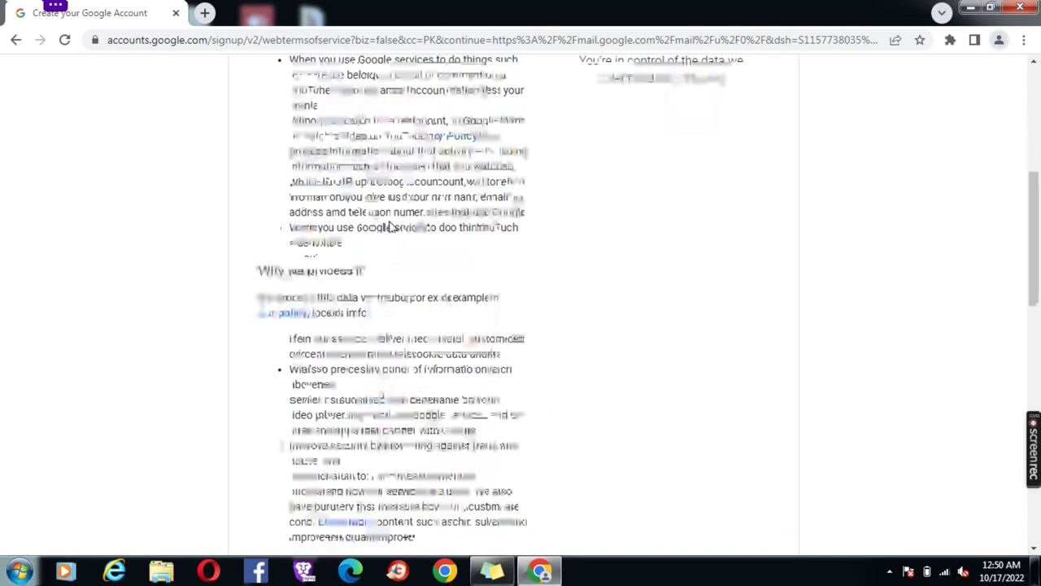
pyautogui.scroll(5, 391, 226)
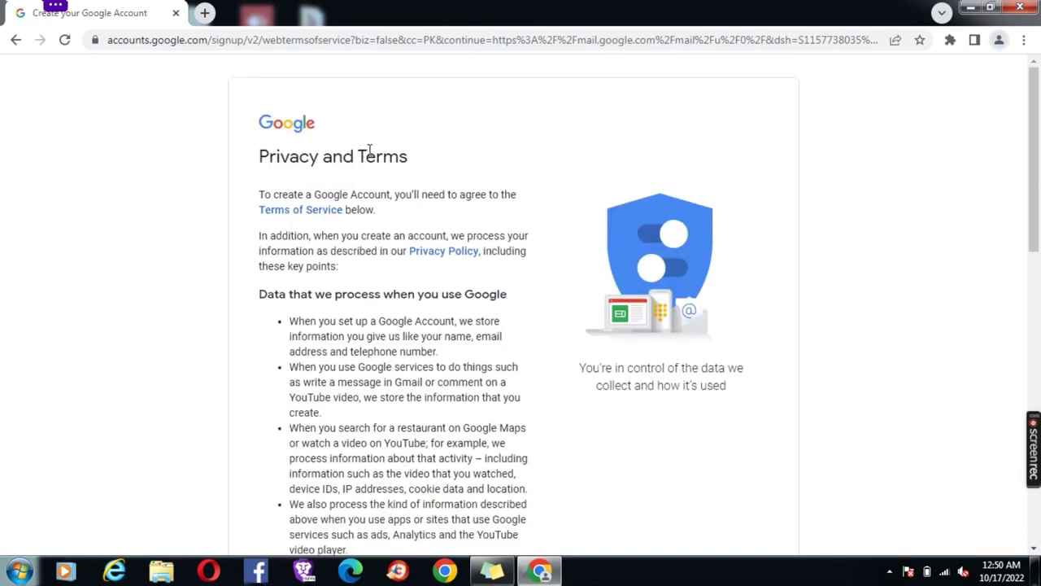
pyautogui.scroll(-10, 442, 176)
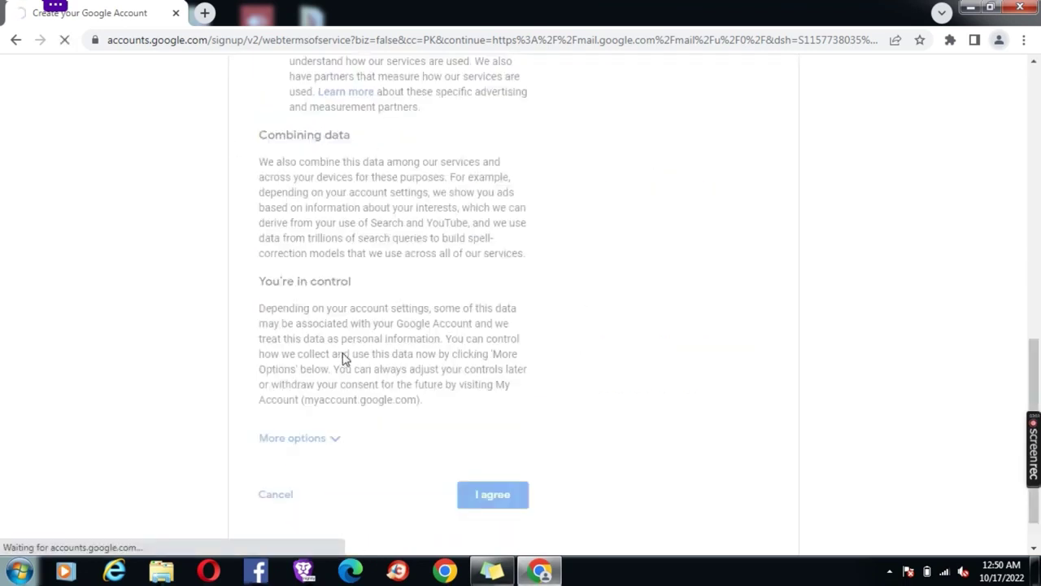